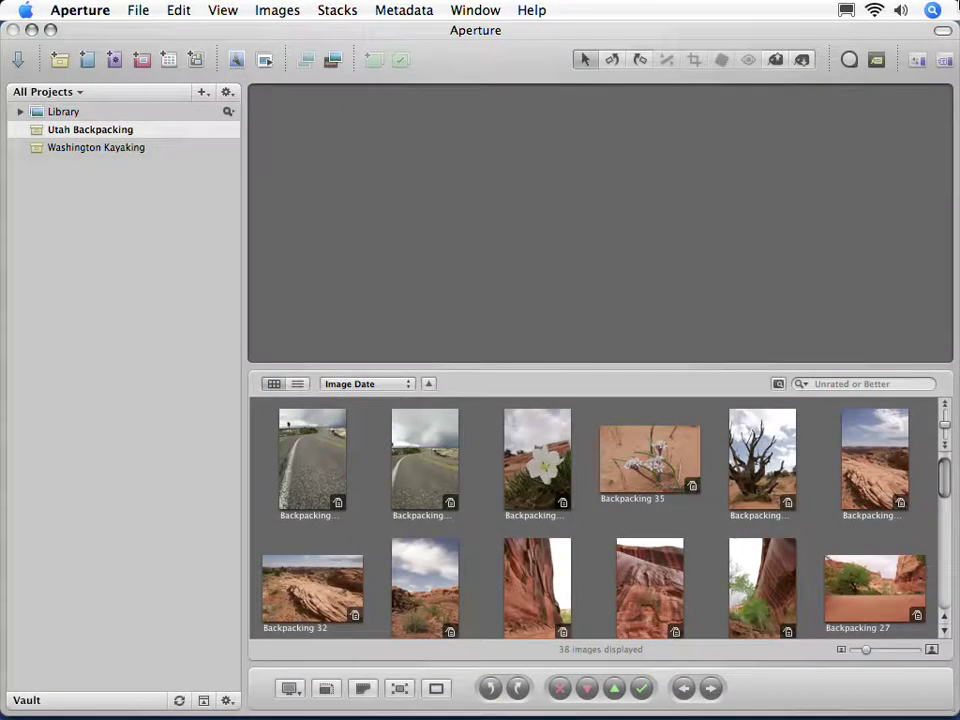
# Select the six photos Backpacking 32 through Backpacking 27 and begin a Gallery export.
pyautogui.click(334, 574)
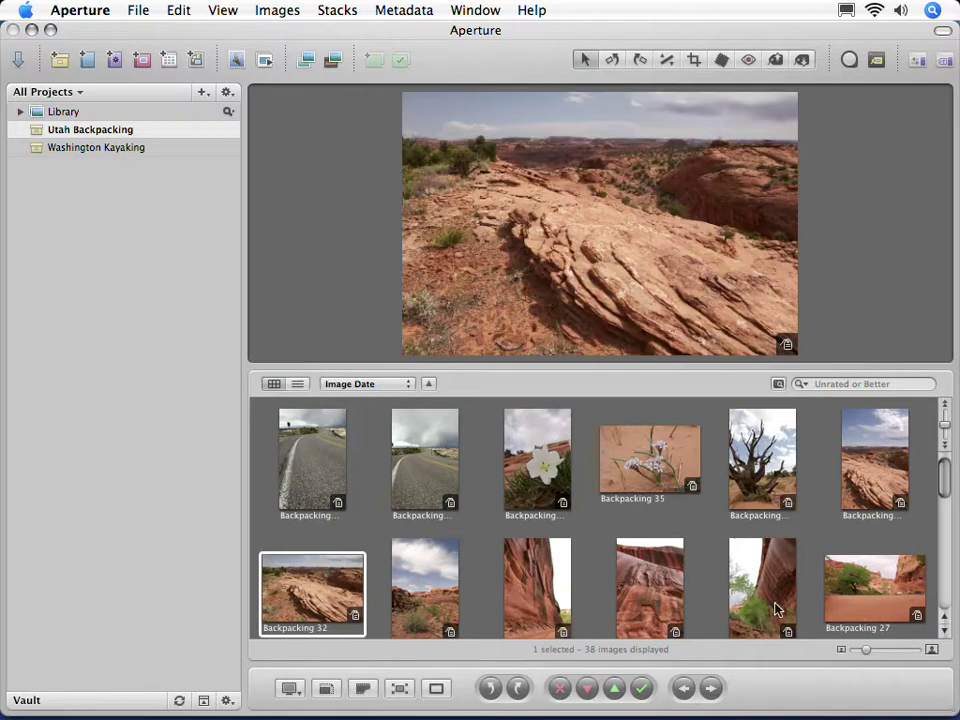
pyautogui.keyDown('shift'); pyautogui.click(880, 600); pyautogui.keyUp('shift')
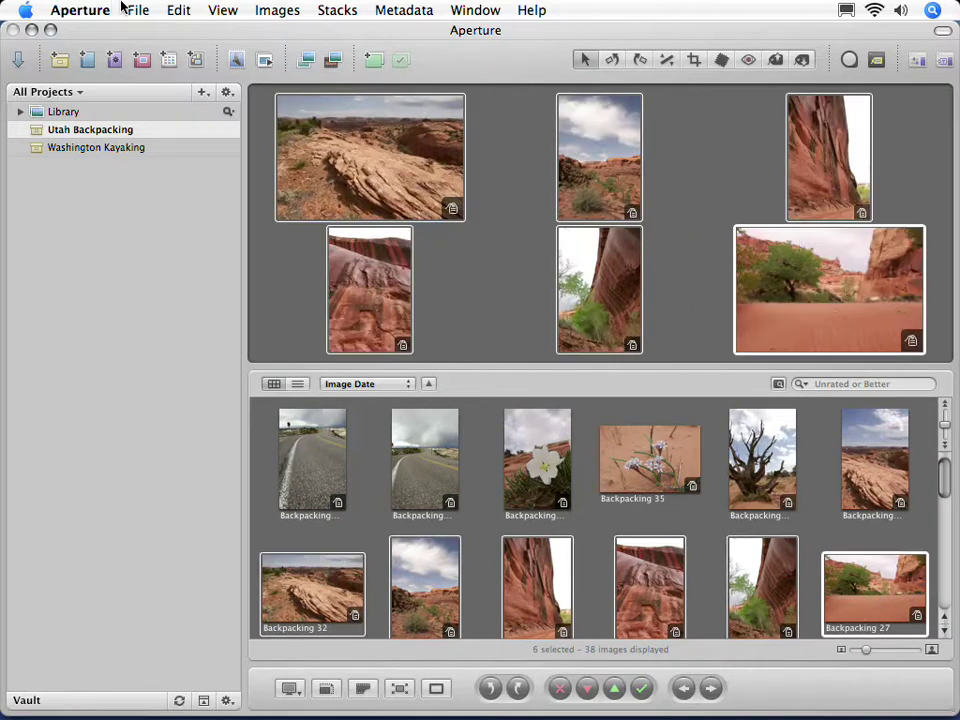
pyautogui.click(130, 10)
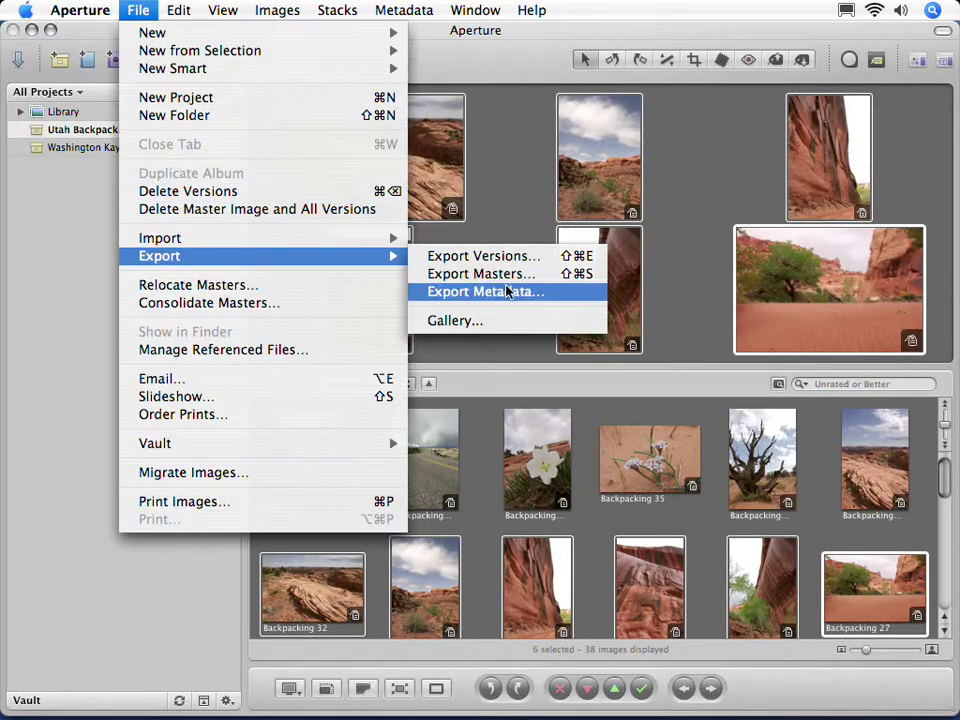
pyautogui.click(495, 321)
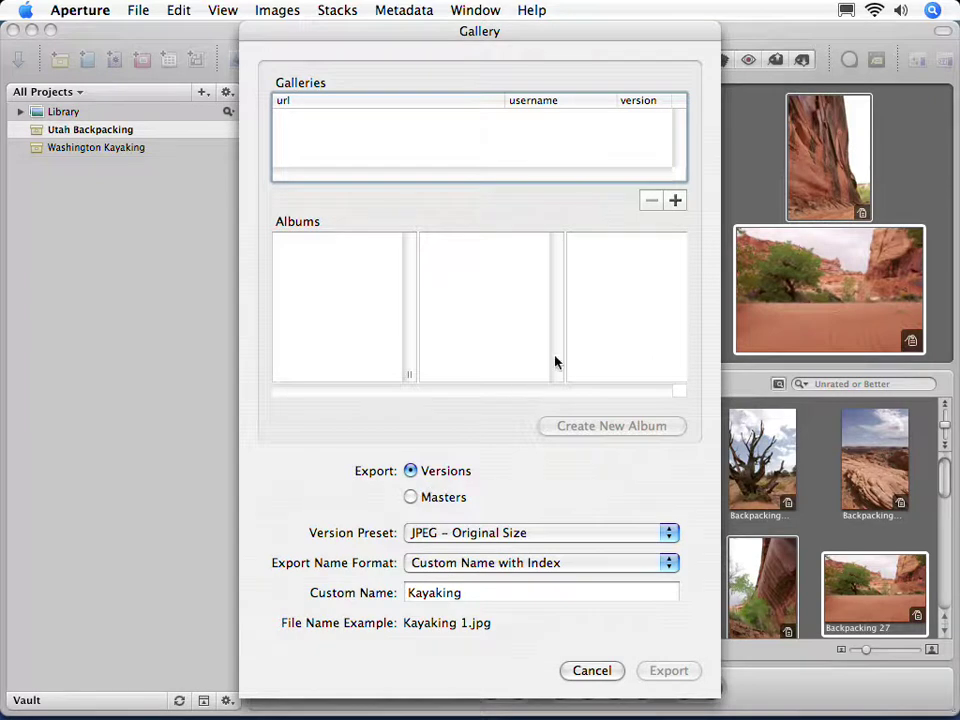
# Add a new Gallery site connection in the Galleries list.
pyautogui.click(676, 203)
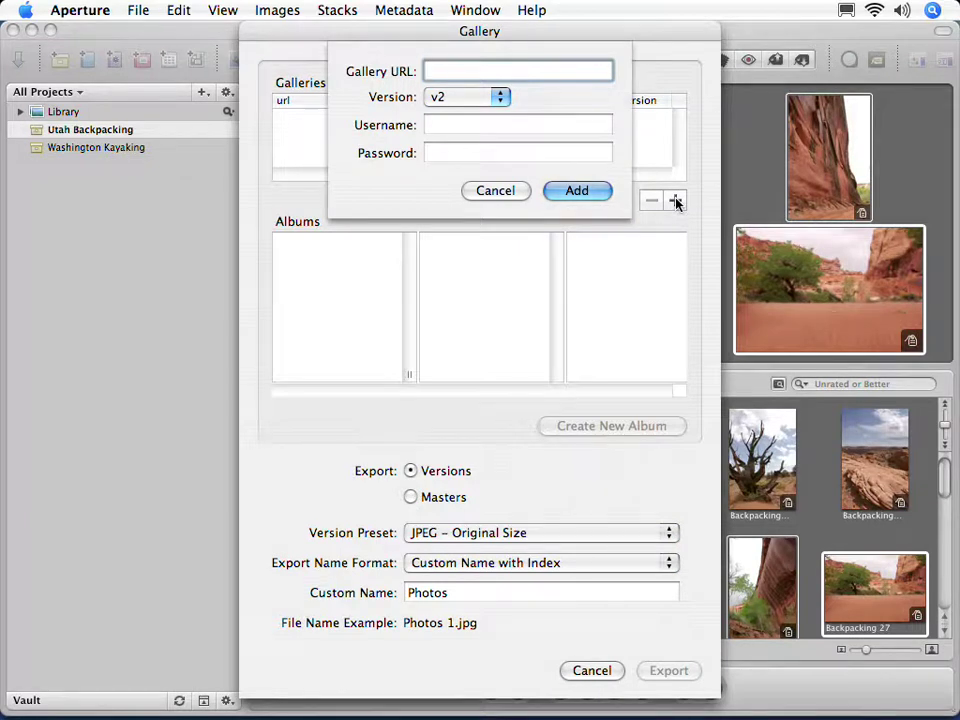
pyautogui.write('www.doma')
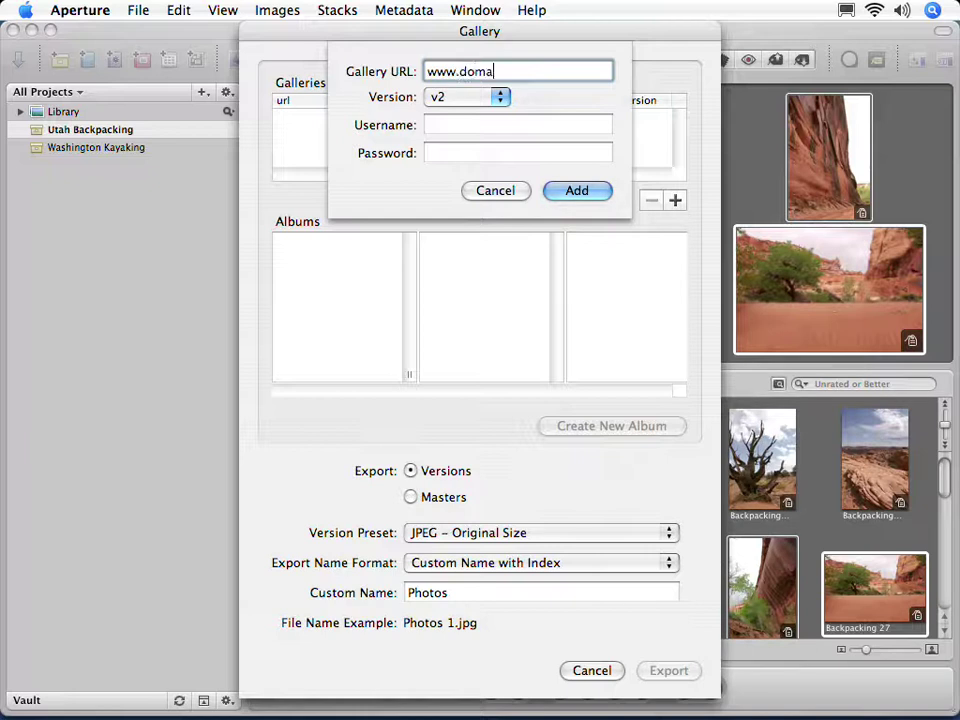
pyautogui.write('in.com')
pyautogui.write('/gallery2')
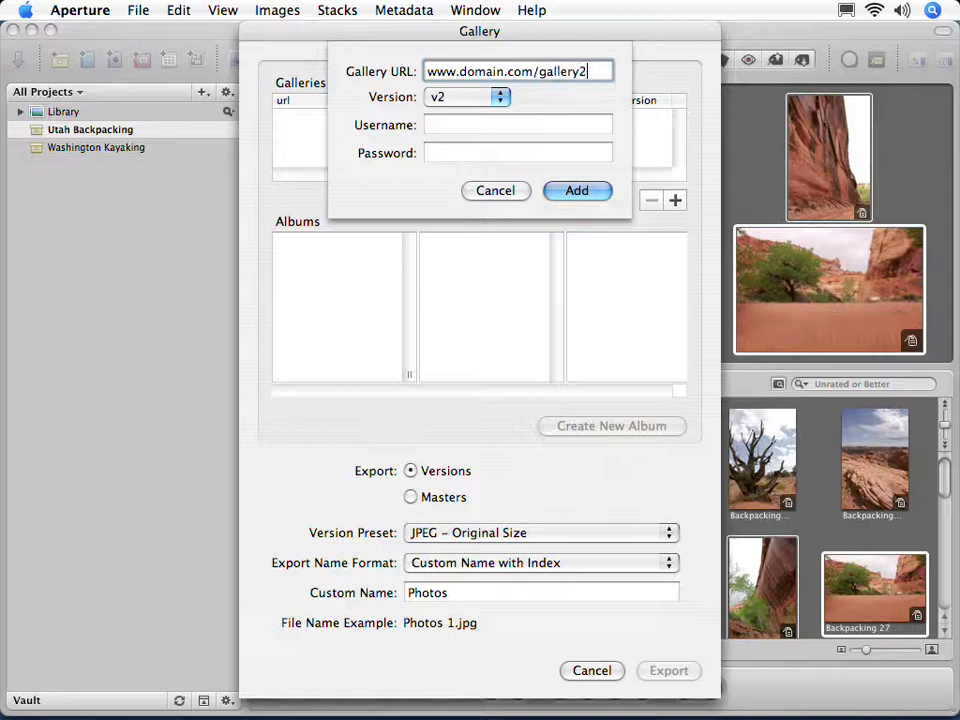
pyautogui.click(467, 97)
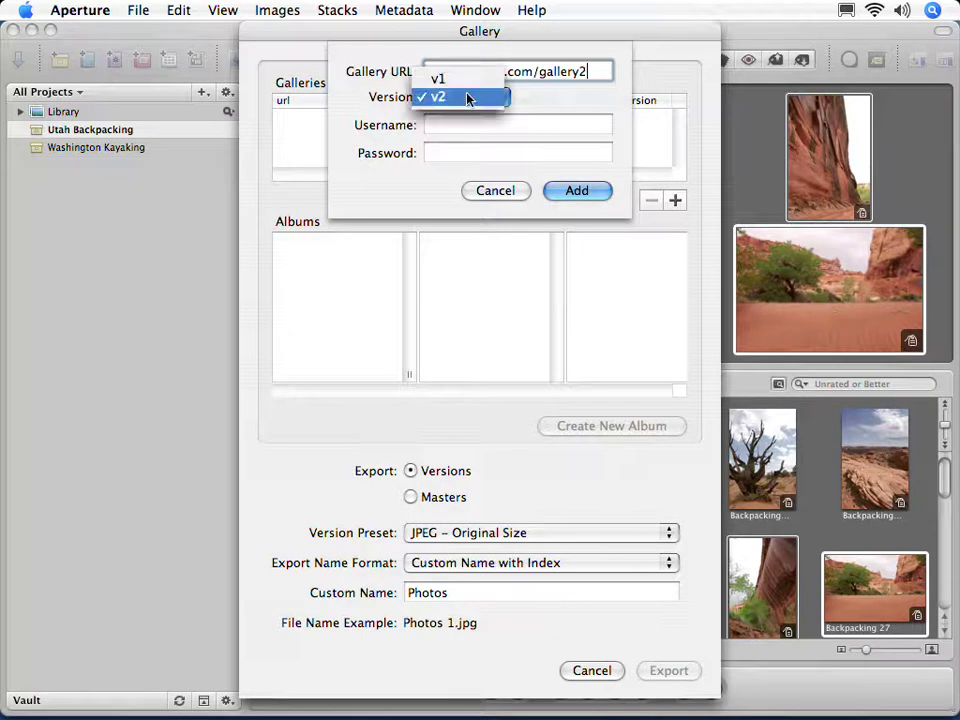
pyautogui.click(545, 100)
pyautogui.press('Tab')
pyautogui.write('a')
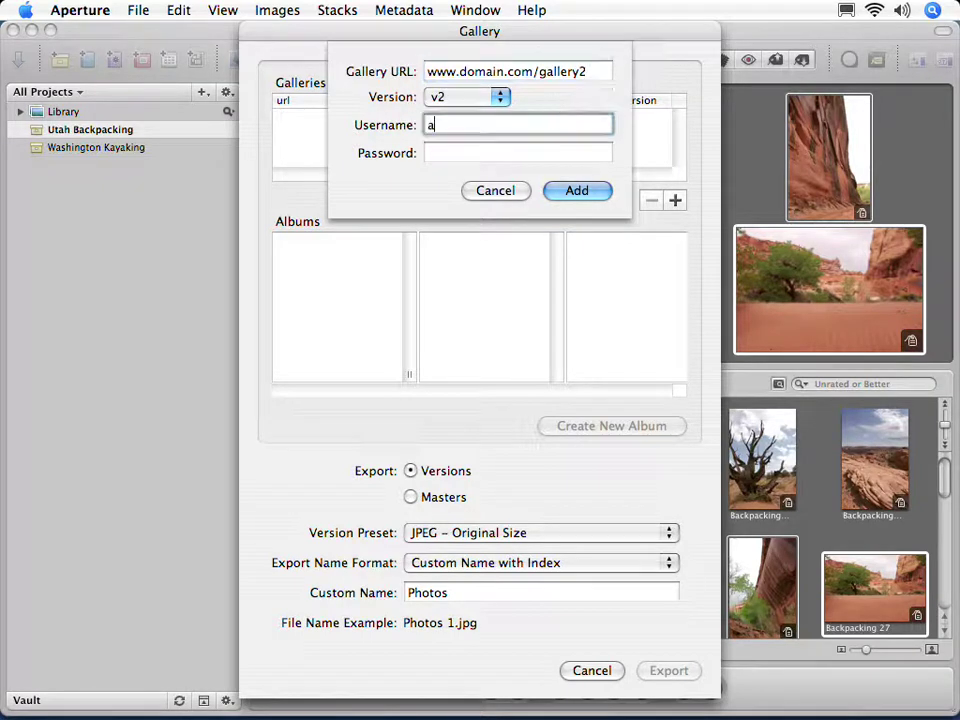
pyautogui.write('dmin')
pyautogui.press('Tab')
pyautogui.write('axx')
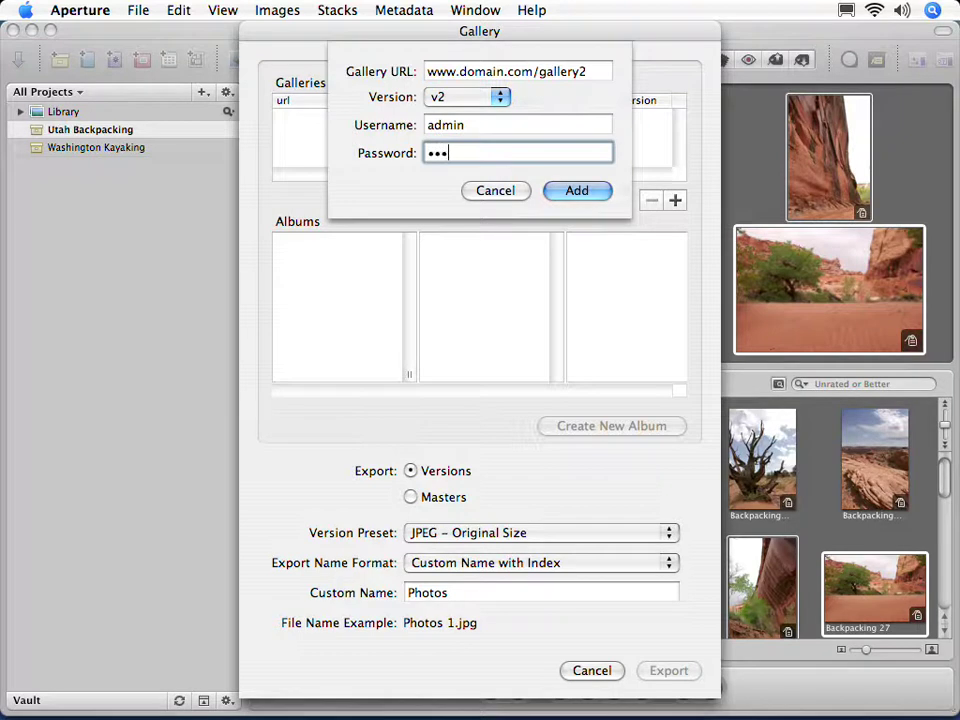
pyautogui.write('xxxxxx')
# Save the gallery2 connection and select its top-level Gallery album.
pyautogui.click(578, 191)
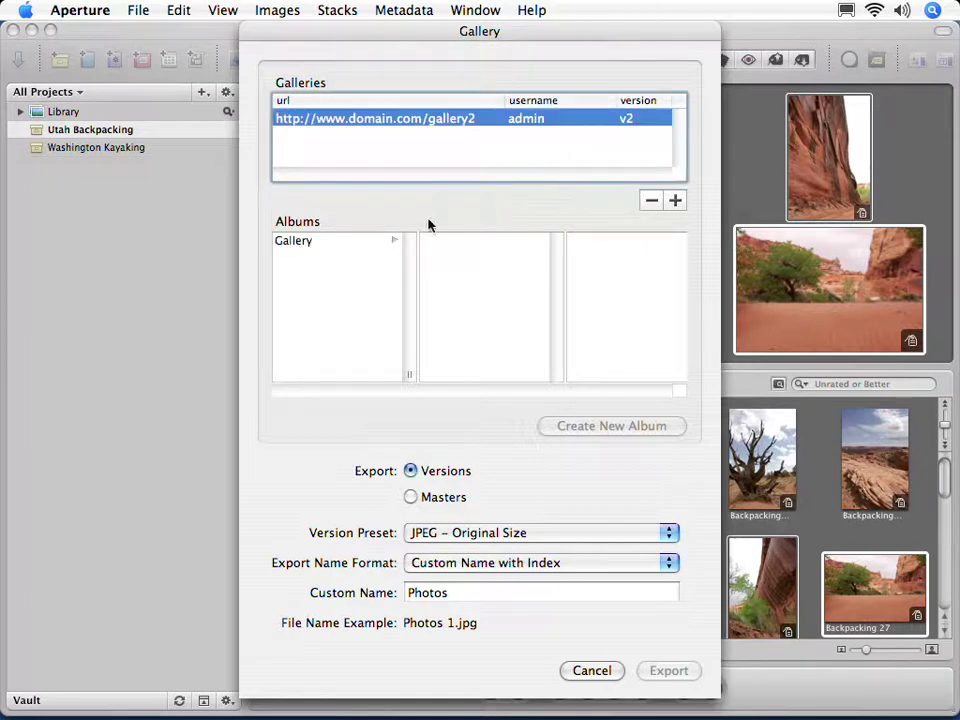
pyautogui.click(316, 242)
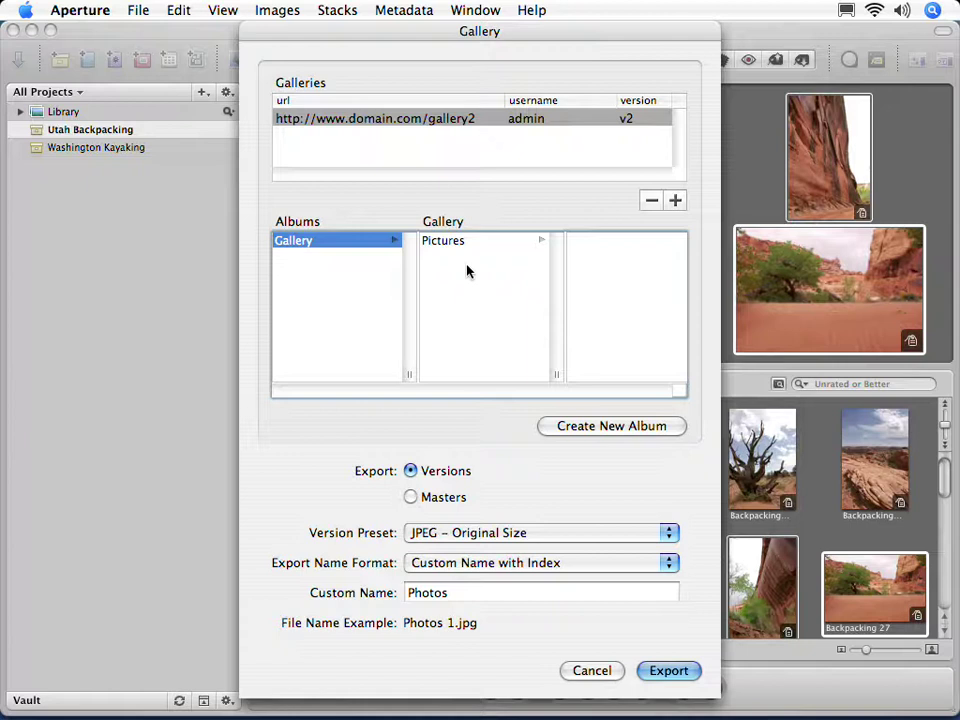
# Create album 'Utah Backpacking' described as 'A backpacking trip to Escalante Utah.'.
pyautogui.click(614, 426)
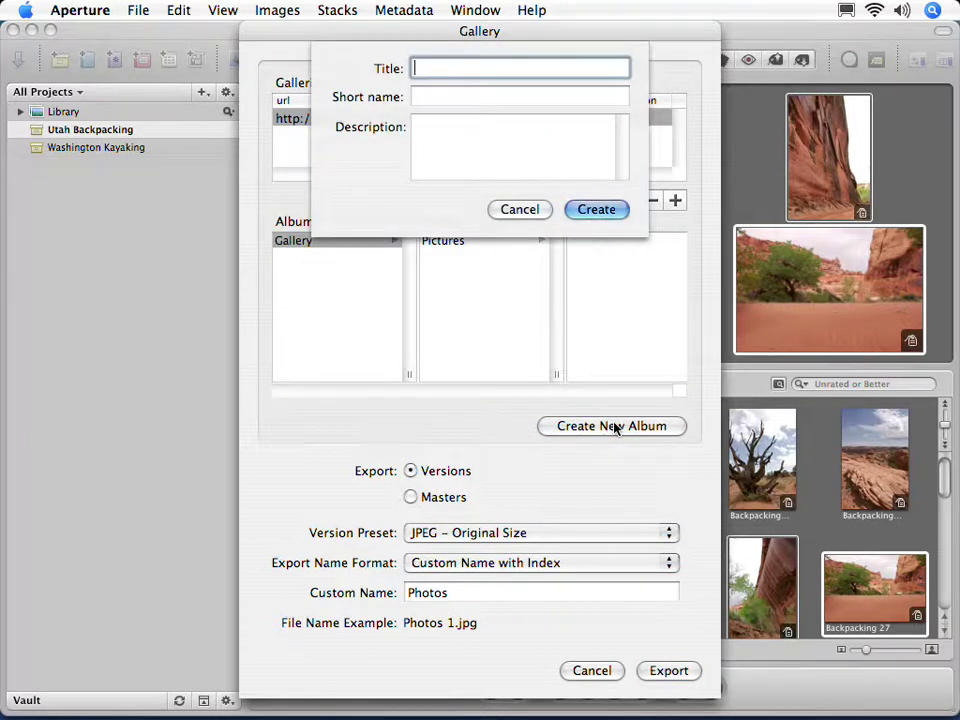
pyautogui.write('Utah Ba')
pyautogui.write('ckpacking')
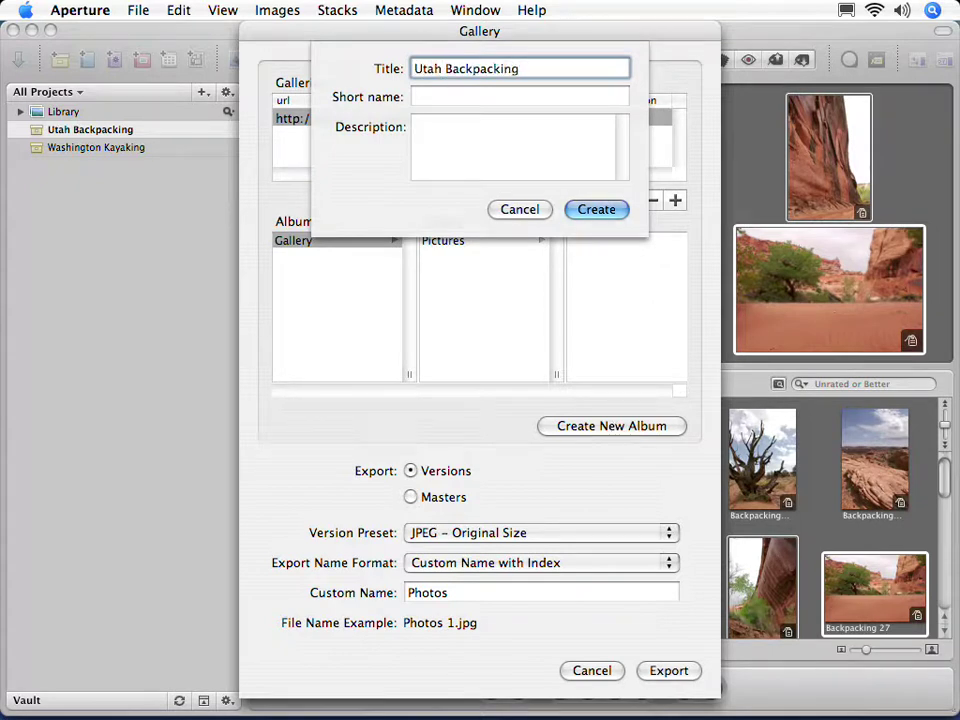
pyautogui.press('Tab')
pyautogui.write('A')
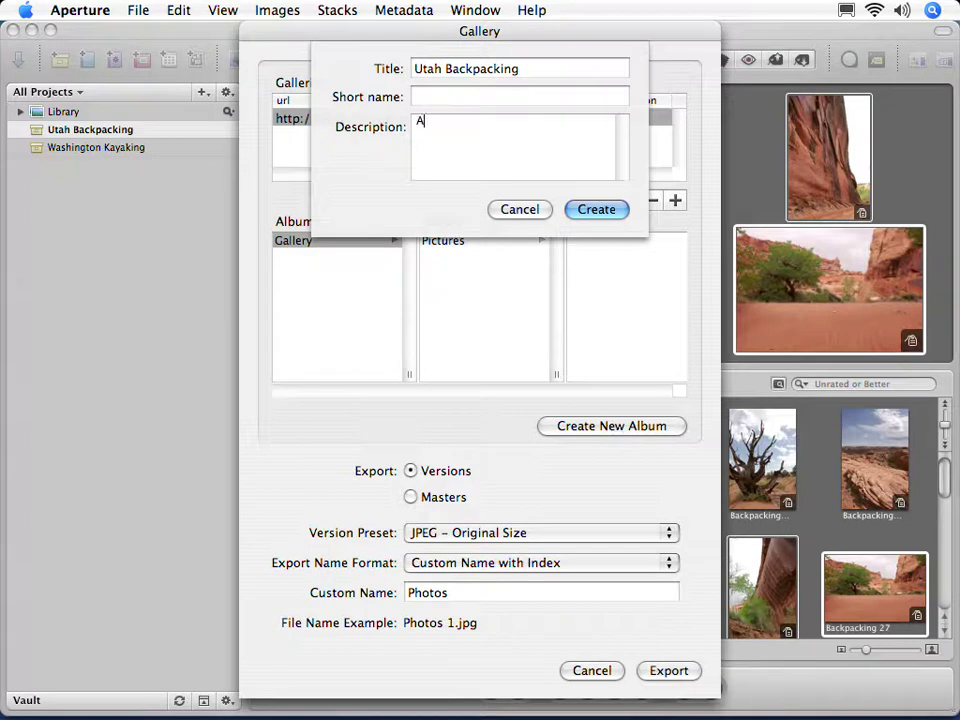
pyautogui.write(' backpack')
pyautogui.write('ing trip')
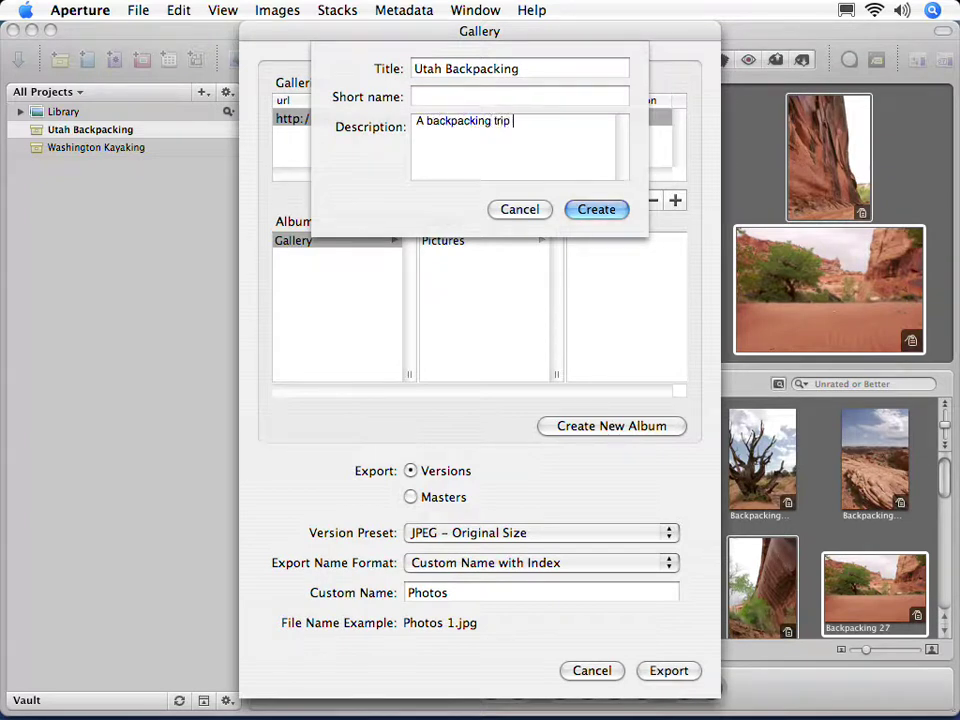
pyautogui.write(' to Es')
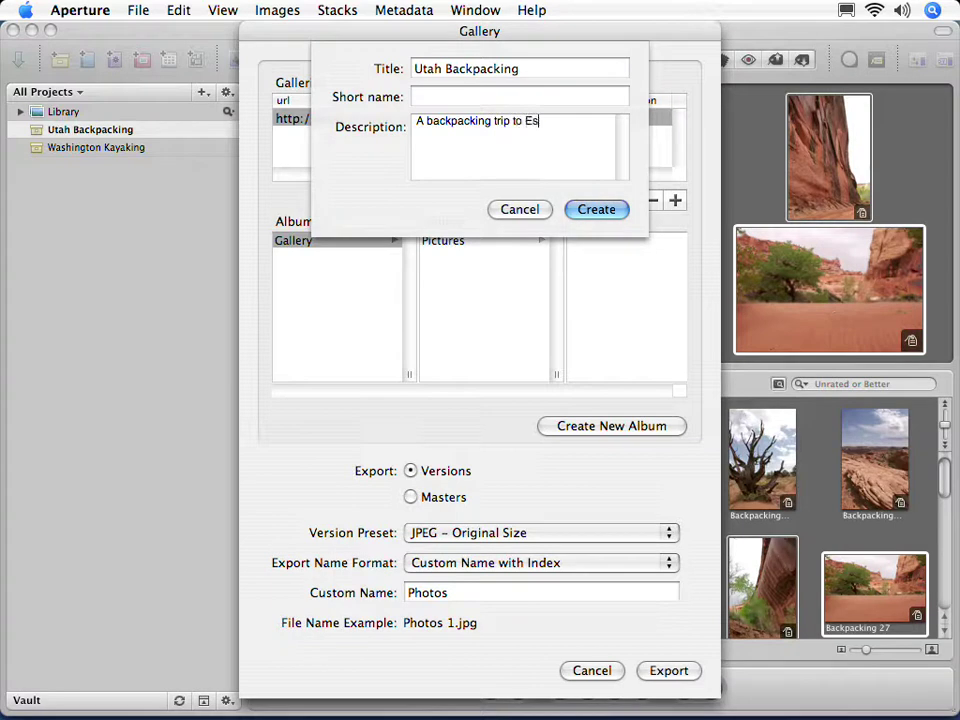
pyautogui.write('calante')
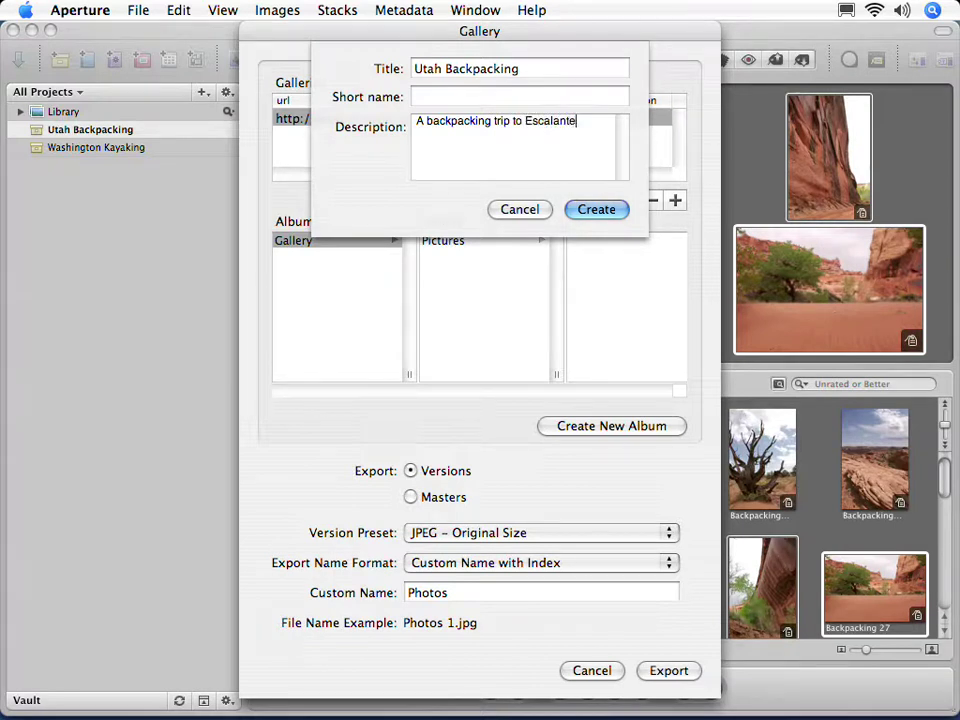
pyautogui.write(' Utah.')
pyautogui.click(597, 210)
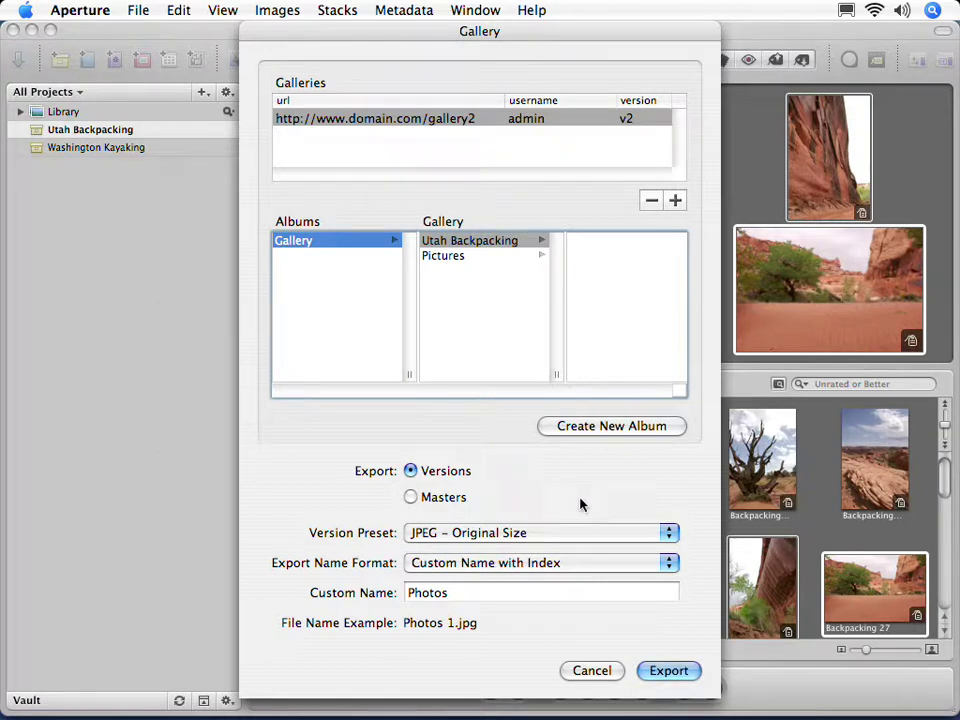
# Export as JPEG fitting 1024 x 1024 with custom name 'Backpacking'.
pyautogui.click(547, 534)
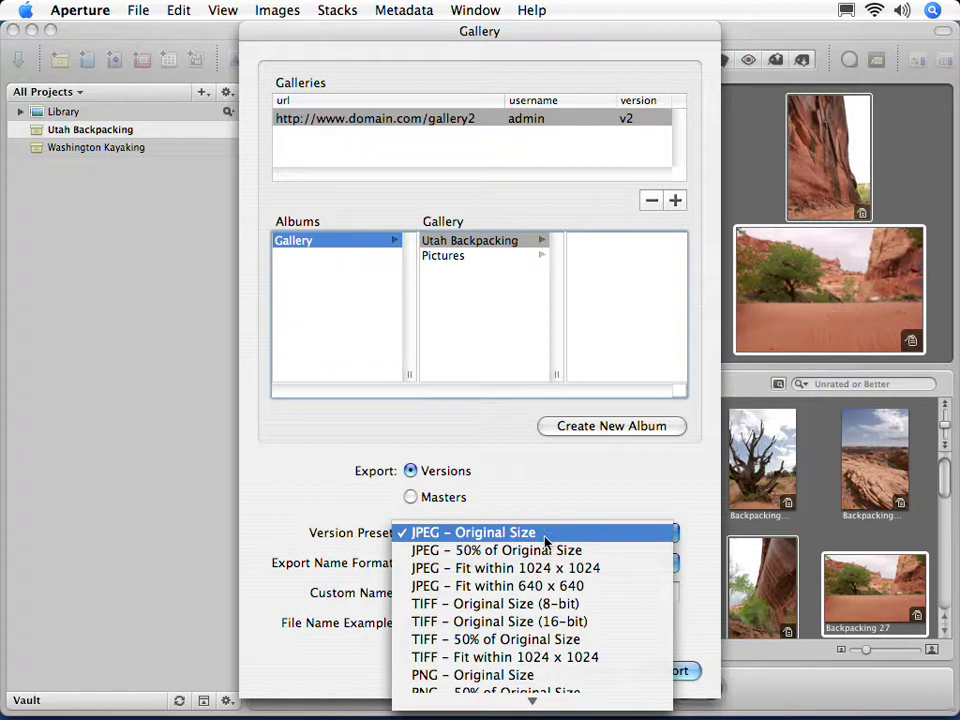
pyautogui.click(544, 568)
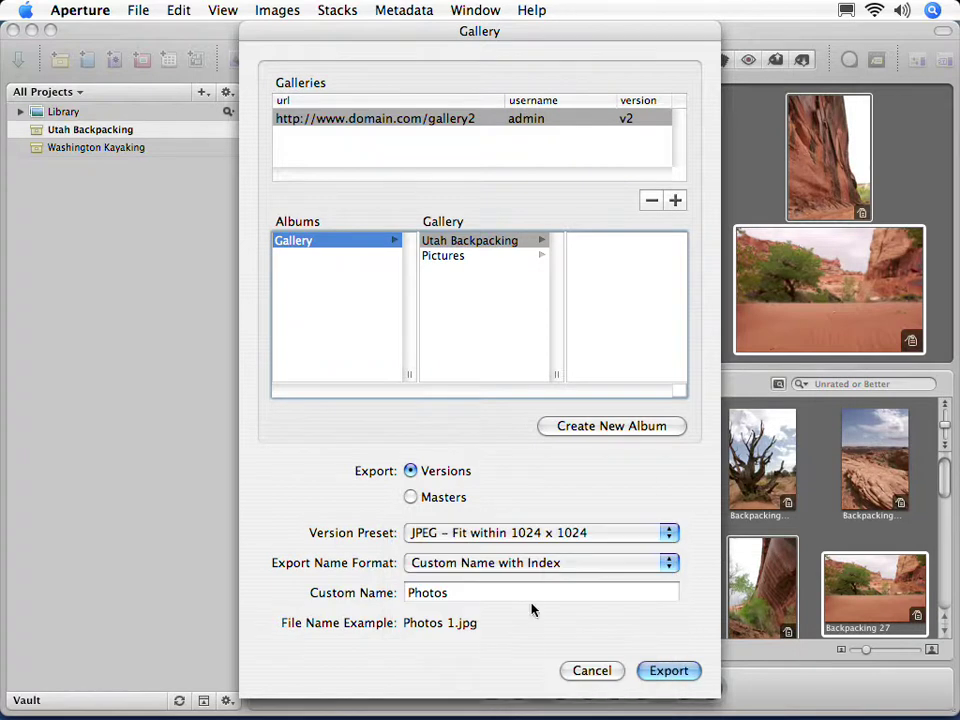
pyautogui.tripleClick(533, 594)
pyautogui.write('Bac')
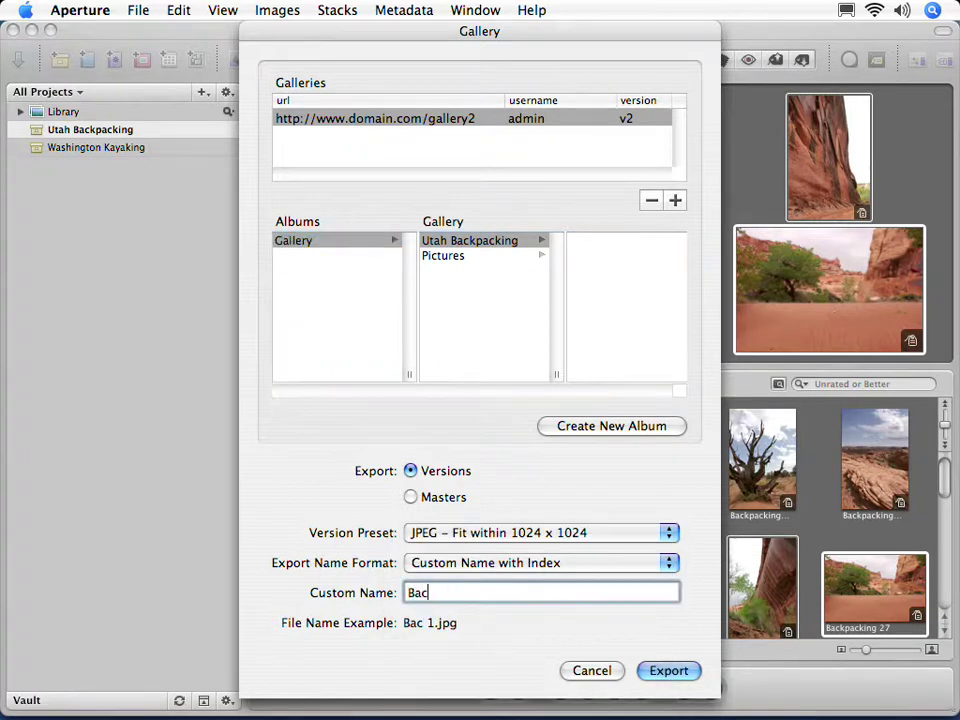
pyautogui.write('kpackinbg')
pyautogui.press('BackSpace')
pyautogui.press('BackSpace')
pyautogui.write('g')
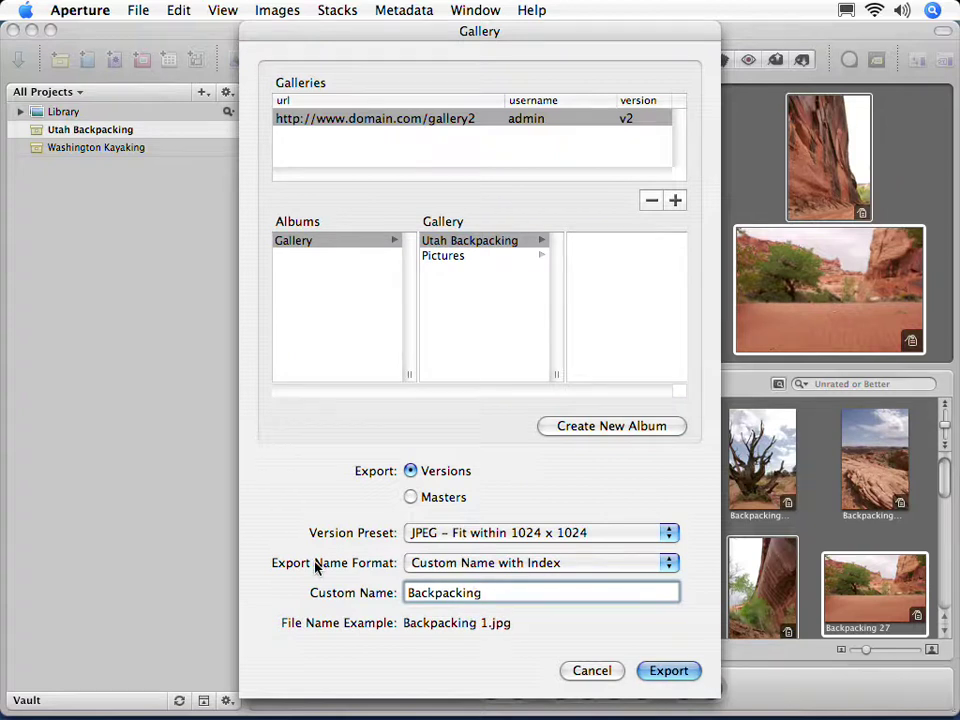
pyautogui.click(661, 671)
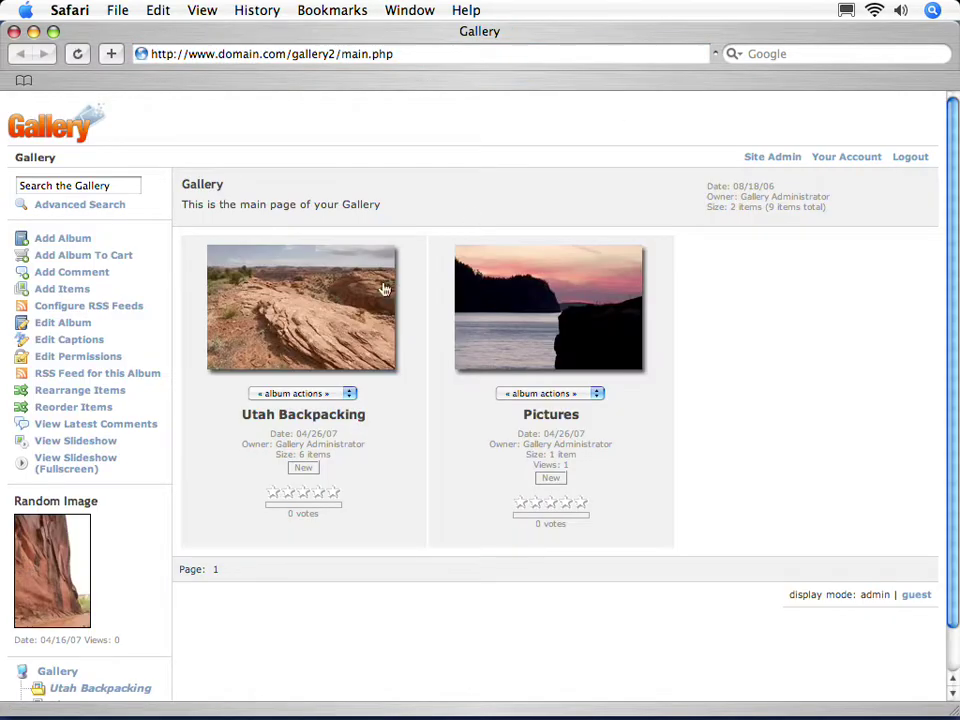
# Open the Utah Backpacking album in Safari and scroll through its six photos.
pyautogui.click(380, 292)
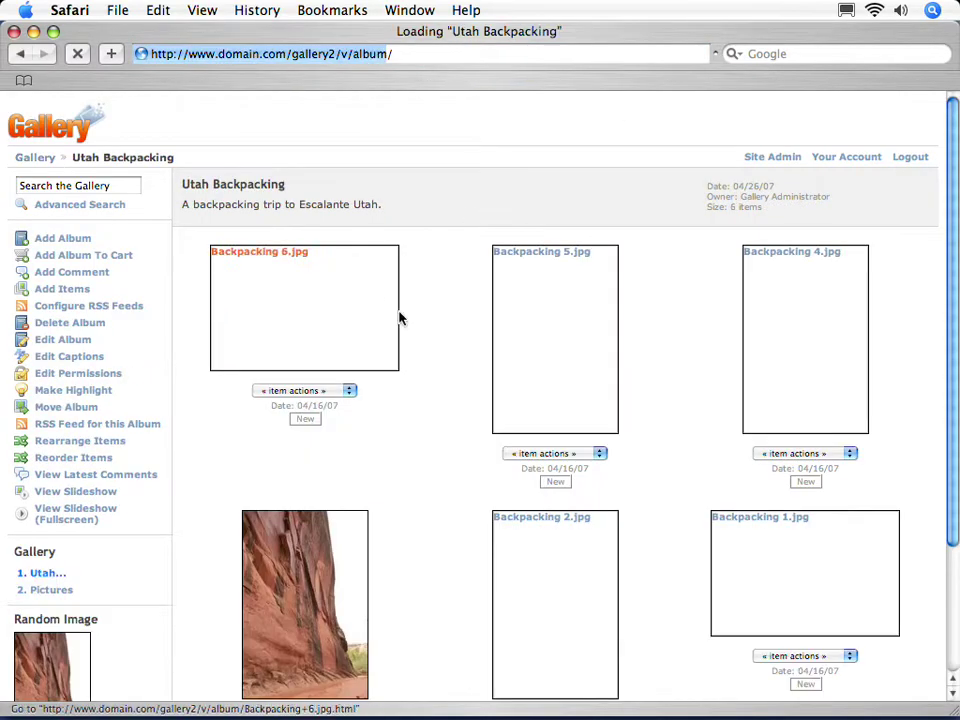
pyautogui.scroll(-1, 436, 352)
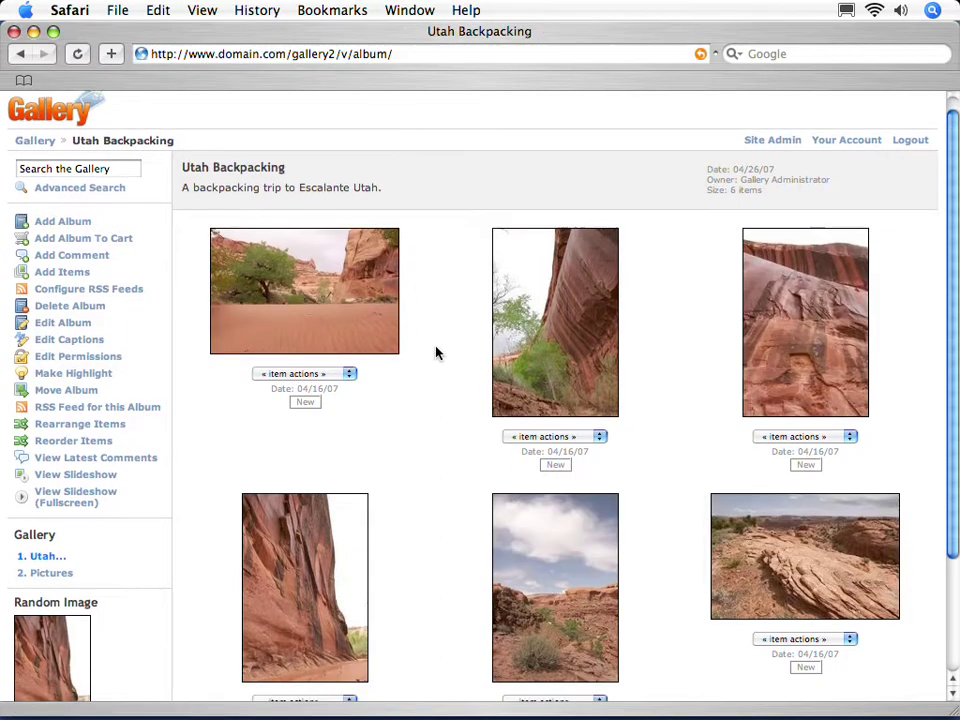
pyautogui.scroll(-2, 436, 352)
pyautogui.scroll(-2, 436, 352)
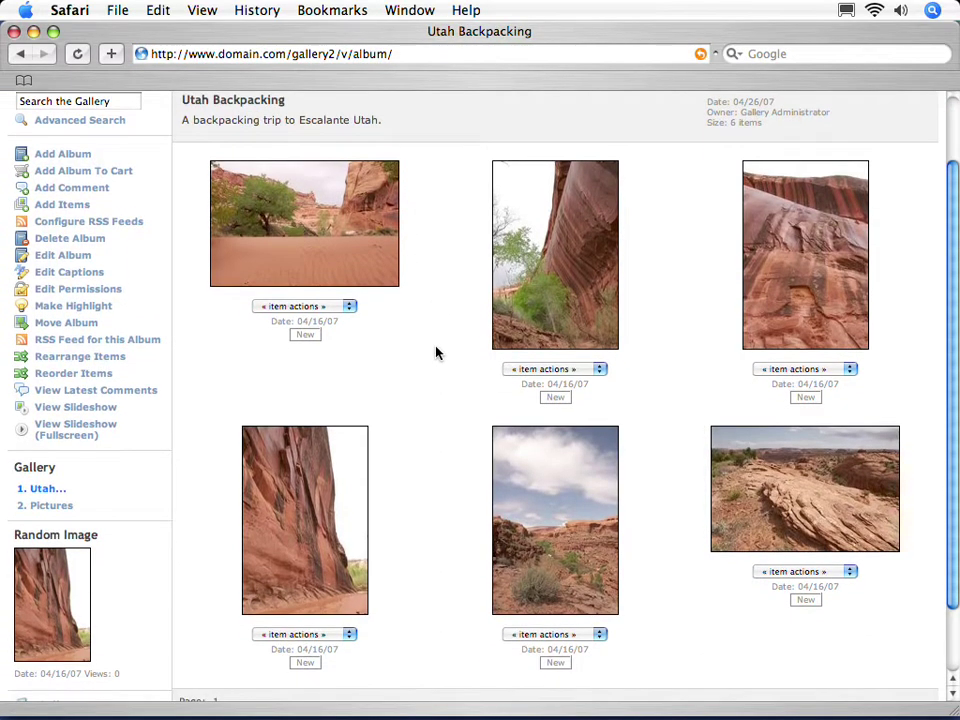